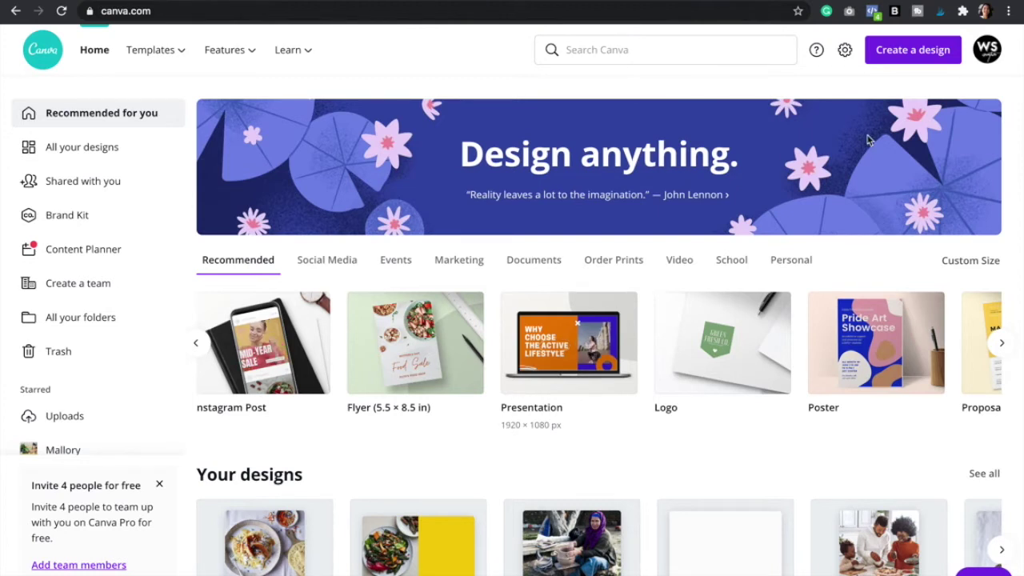
# Step: Start a blank Instagram Post and add the first laptop graphic from an Elements search for 'laptop'
pyautogui.click(912, 53)
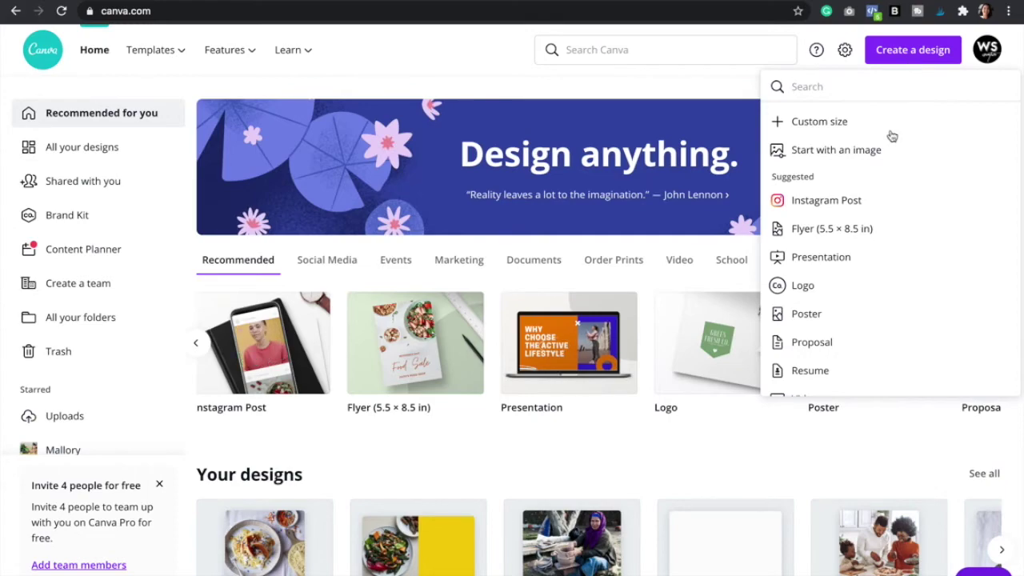
pyautogui.click(841, 202)
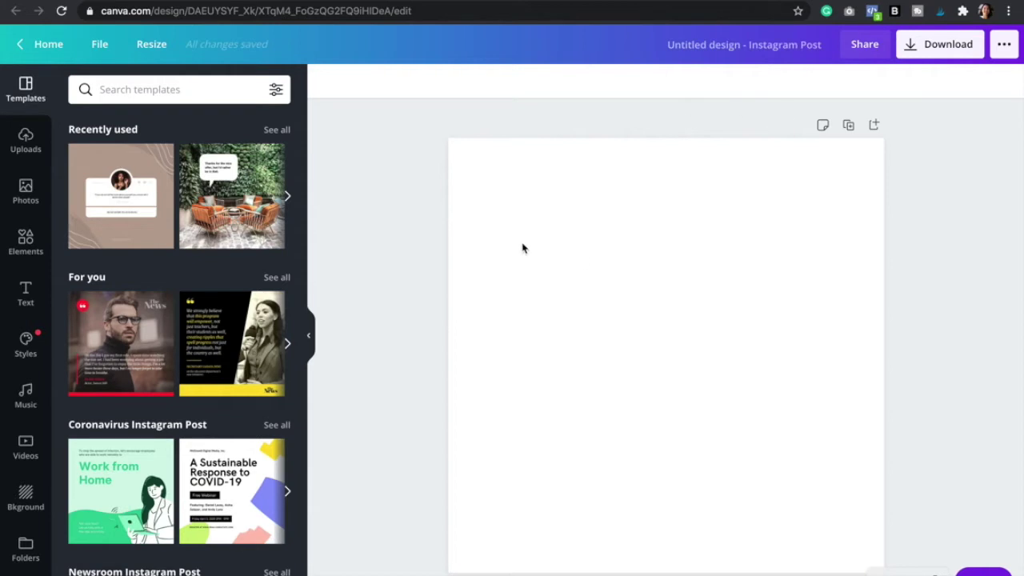
pyautogui.click(25, 244)
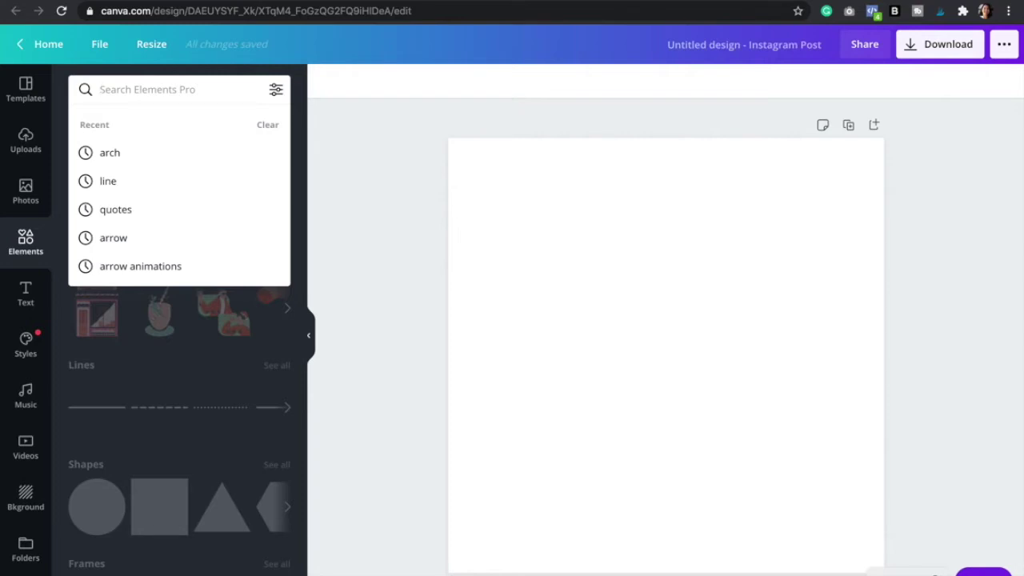
pyautogui.write('laptop')
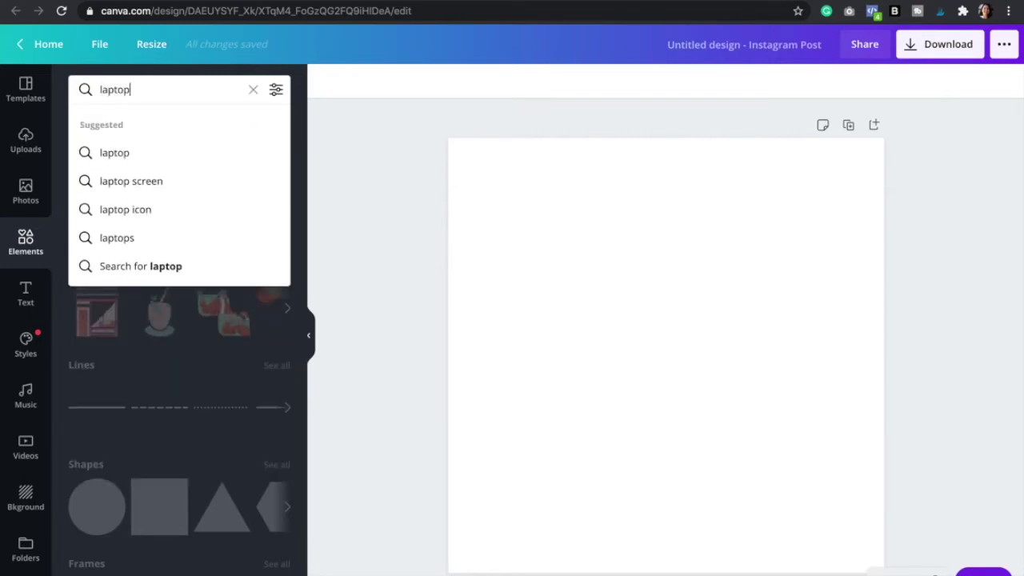
pyautogui.press('Return')
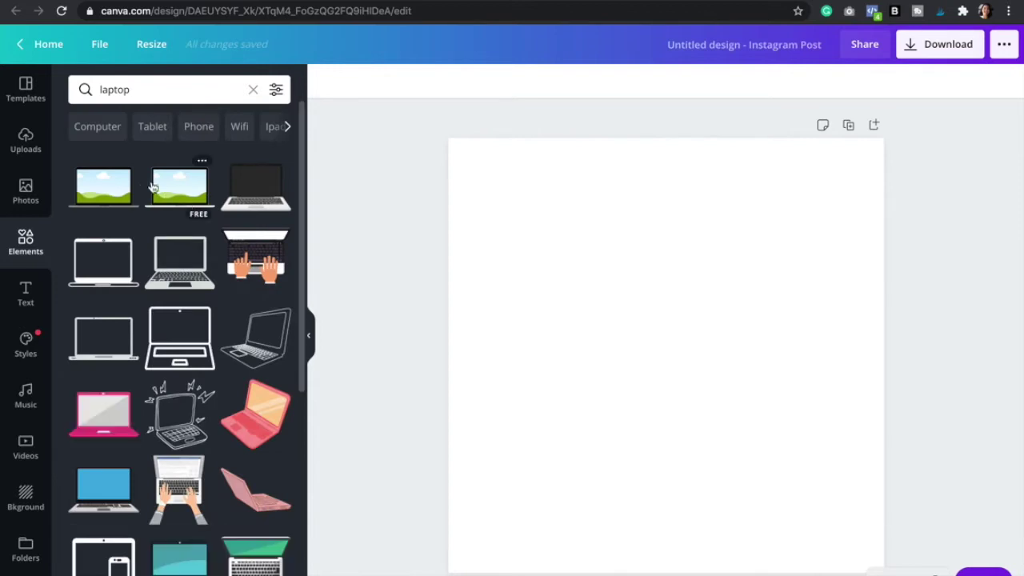
pyautogui.click(115, 187)
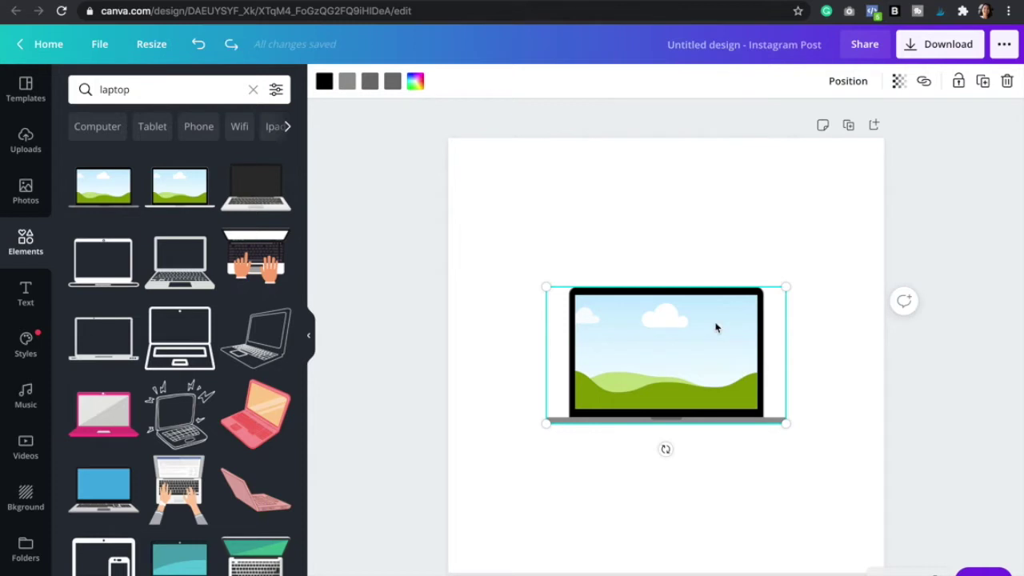
# Step: Enlarge and centre the laptop, lighten its base colour, and drop the website screenshot into its screen
pyautogui.moveTo(795, 277); pyautogui.dragTo(930, 205)
pyautogui.moveTo(755, 287); pyautogui.dragTo(683, 327)
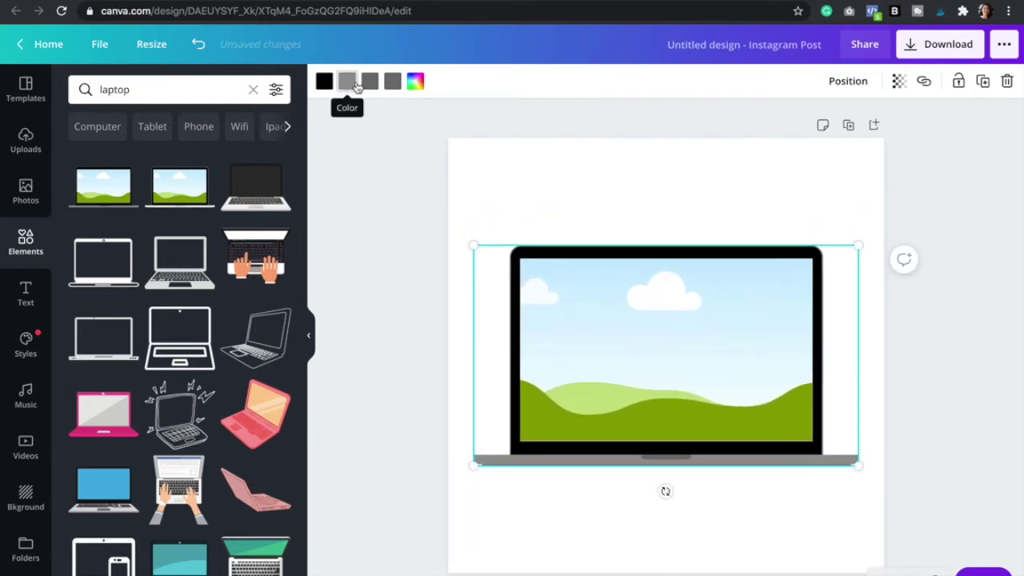
pyautogui.click(353, 84)
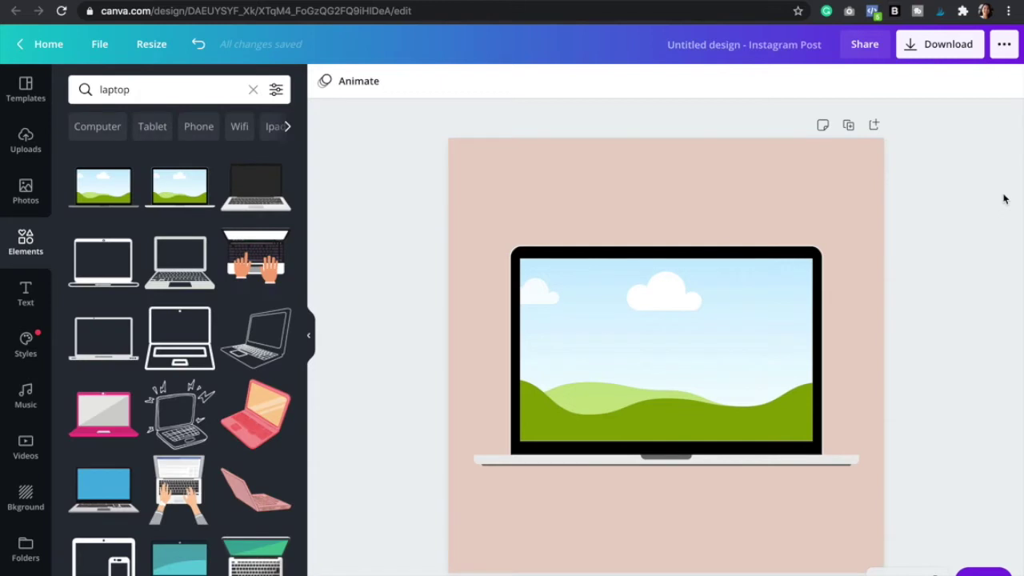
pyautogui.click(26, 144)
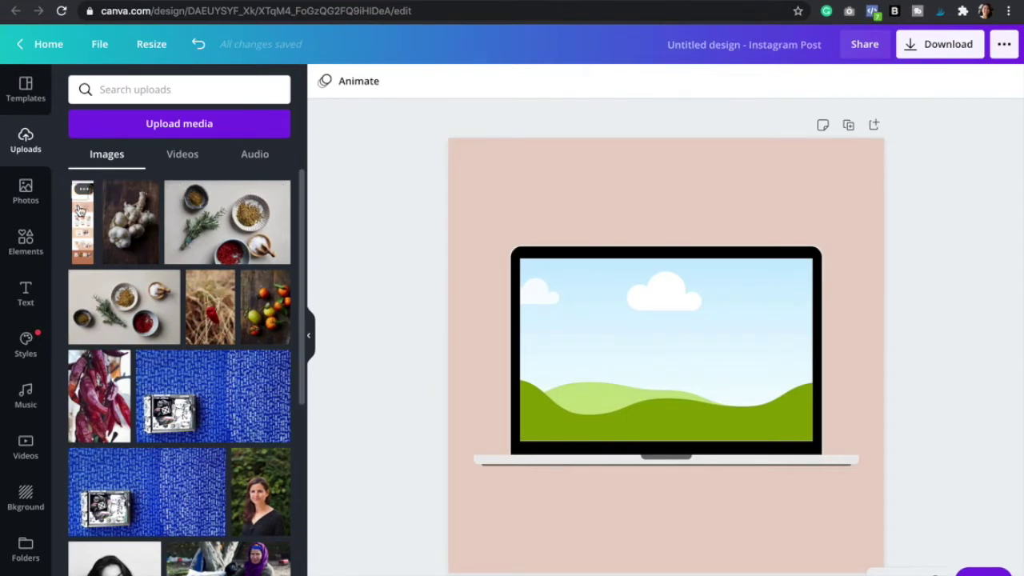
pyautogui.moveTo(419, 331); pyautogui.dragTo(687, 343)
# Step: Reposition the screenshot inside the laptop screen so the website's top hero section shows
pyautogui.doubleClick(686, 343)
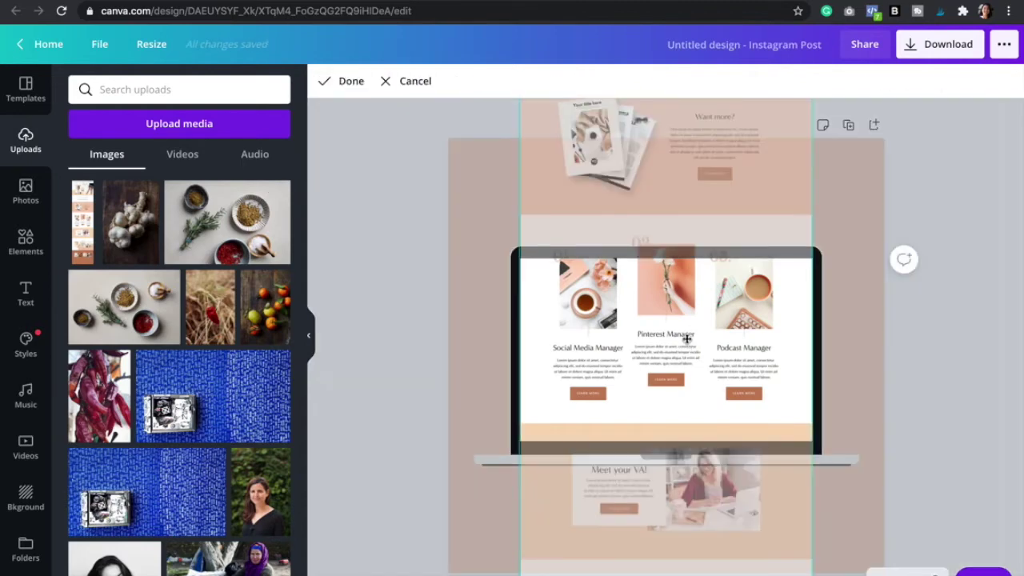
pyautogui.moveTo(670, 404); pyautogui.dragTo(674, 341)
pyautogui.moveTo(675, 128); pyautogui.dragTo(678, 487)
pyautogui.click(996, 380)
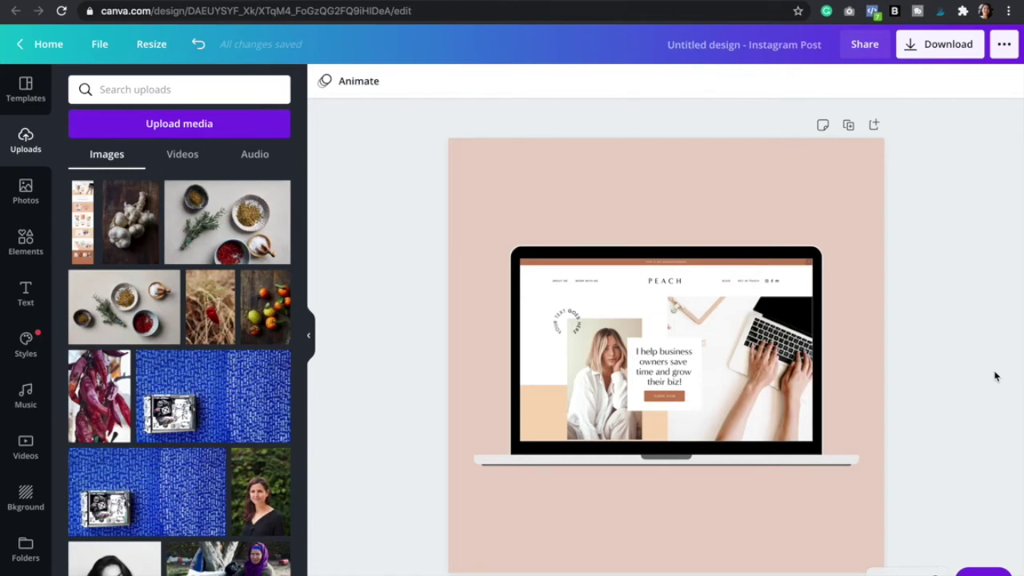
# Step: Load loom.com in Chrome and switch over to the browser window
pyautogui.write('loom')
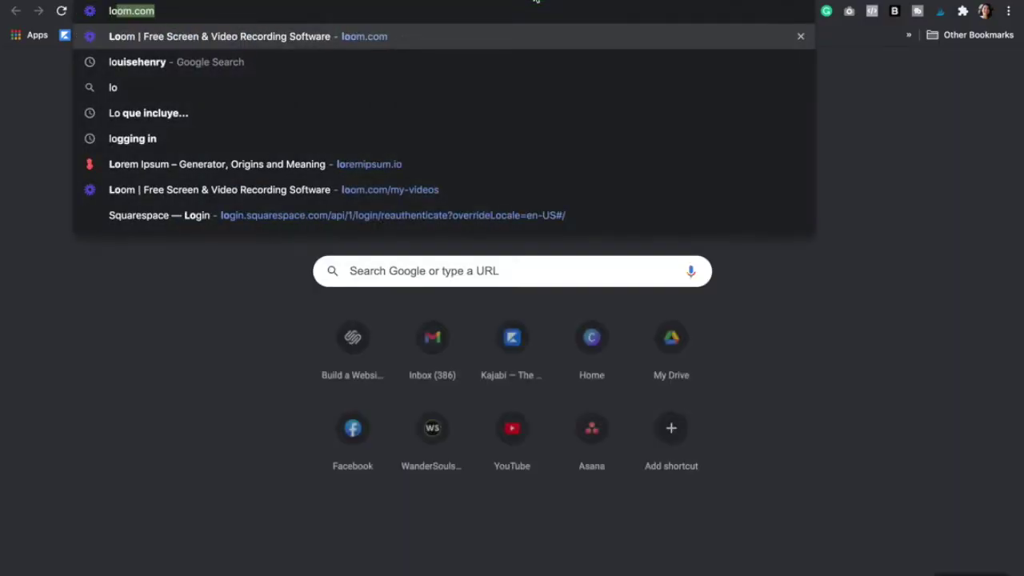
pyautogui.write('.com')
pyautogui.press('Return')
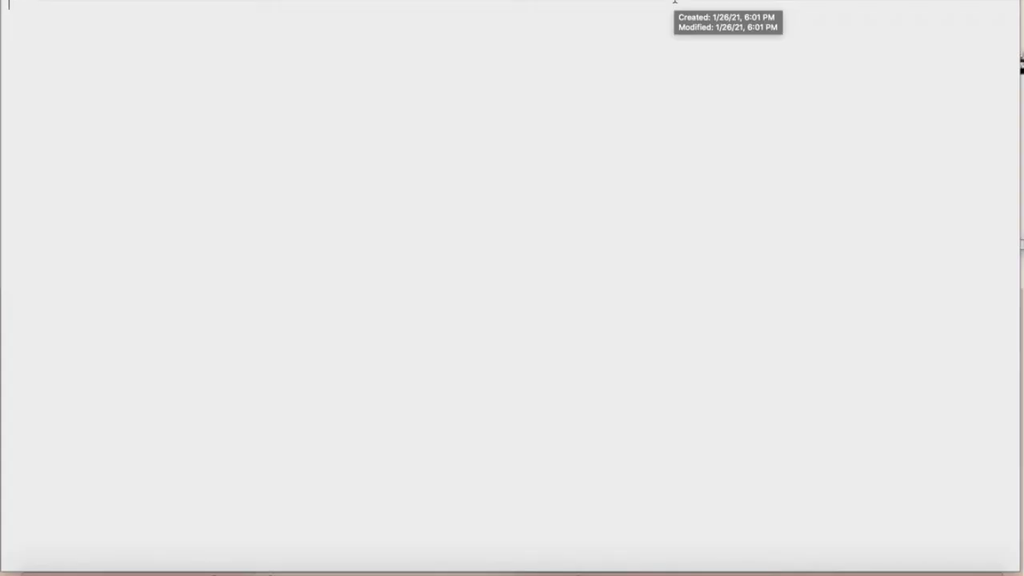
pyautogui.hotkey('ctrl', 'Right')
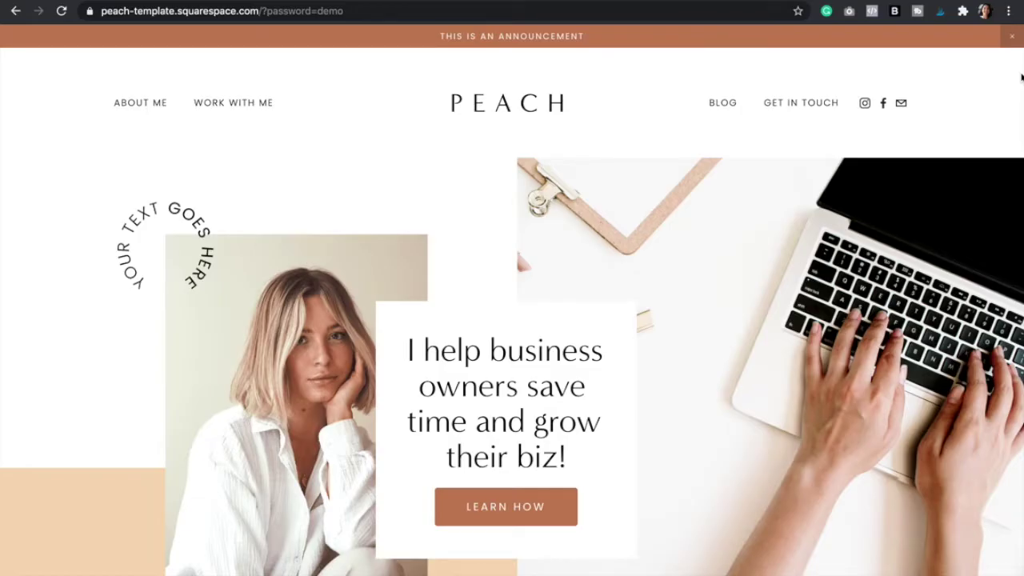
# Step: Scroll the Peach template site steadily from its header down to the footer while recording
pyautogui.scroll(-4, 1021, 77)
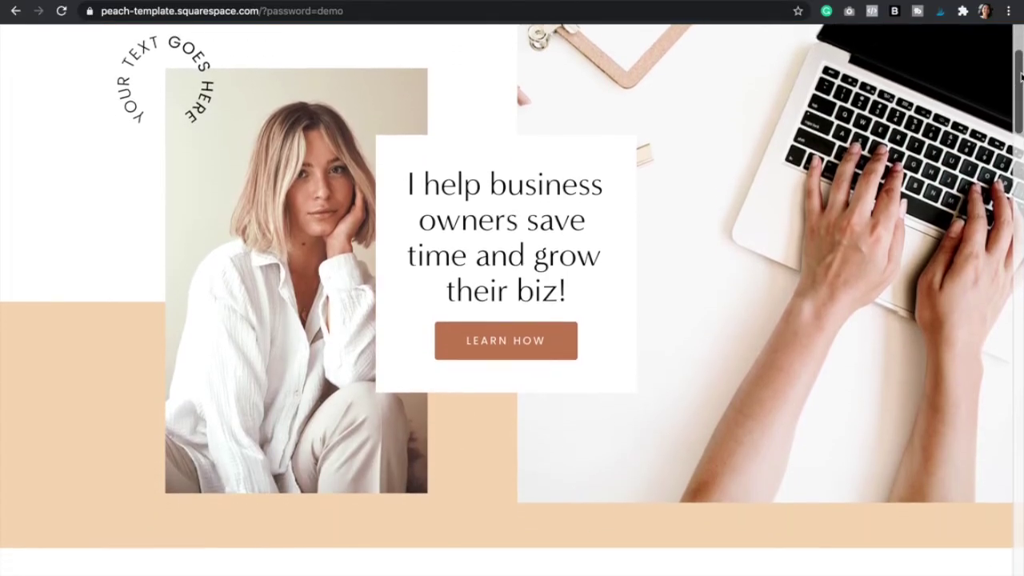
pyautogui.scroll(-5, 1021, 77)
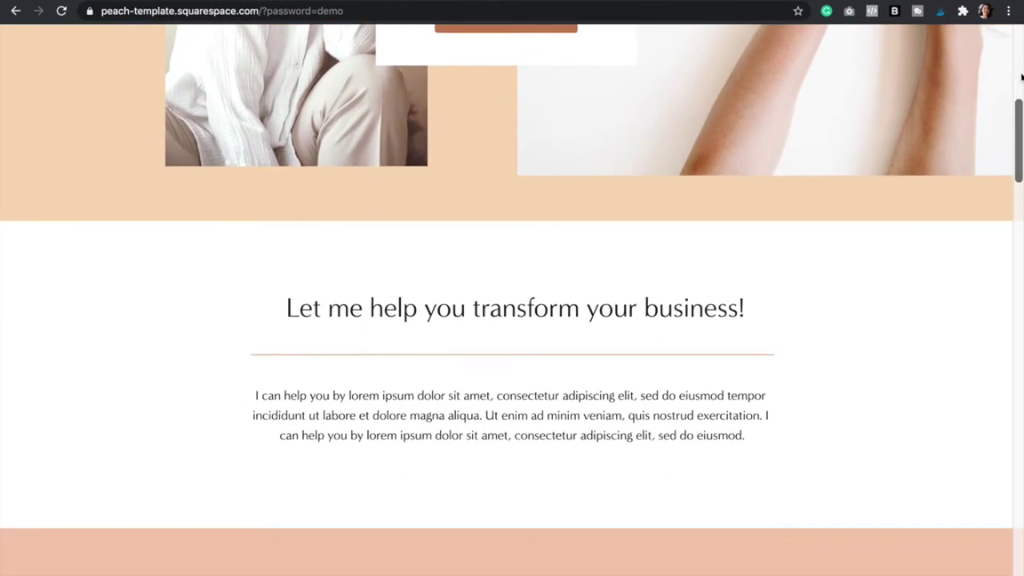
pyautogui.scroll(-7, 1022, 76)
pyautogui.scroll(-10, 1021, 77)
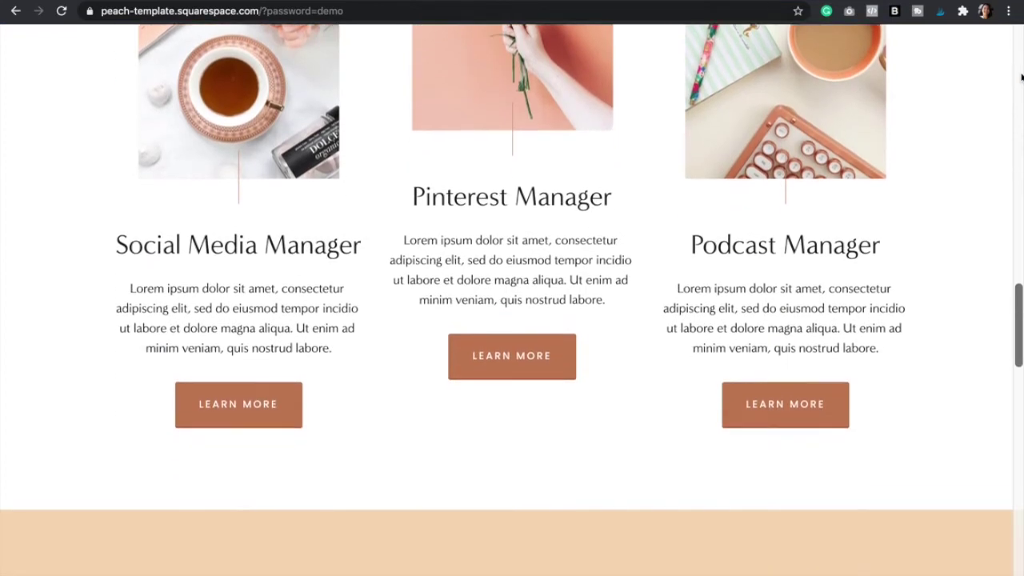
pyautogui.scroll(-12, 1022, 77)
pyautogui.scroll(-7, 1022, 77)
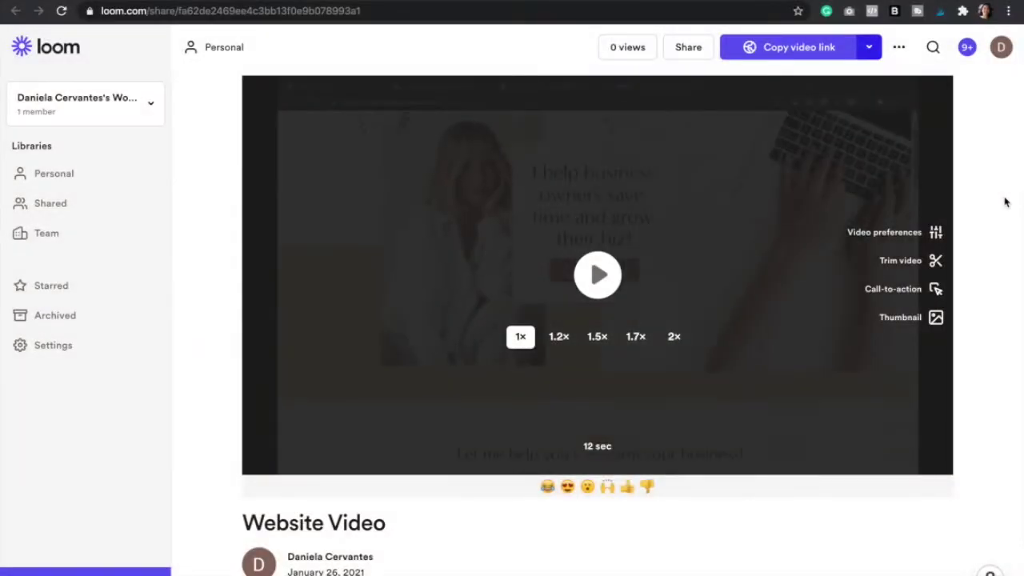
# Step: Download the Website Video from its Loom options menu
pyautogui.click(899, 50)
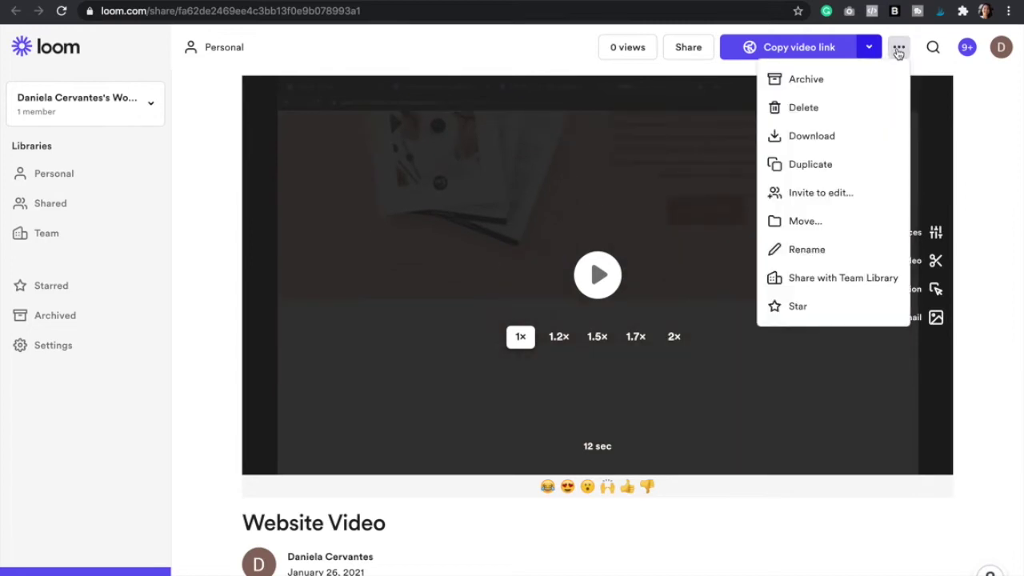
pyautogui.click(816, 137)
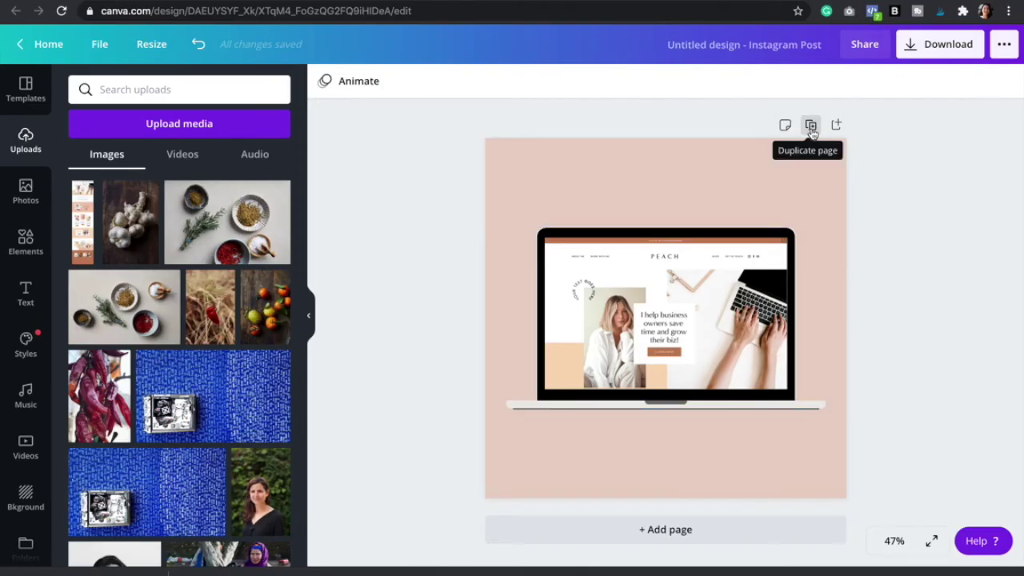
# Step: Duplicate the mockup page, upload the website video, and fit the 12.3s clip into the laptop screen
pyautogui.click(811, 126)
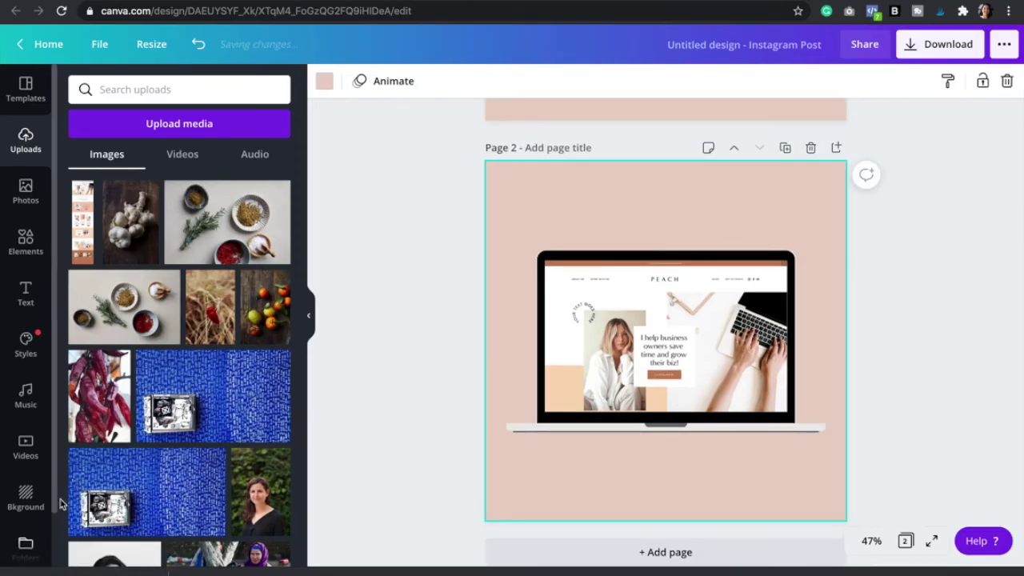
pyautogui.moveTo(88, 572); pyautogui.dragTo(161, 241)
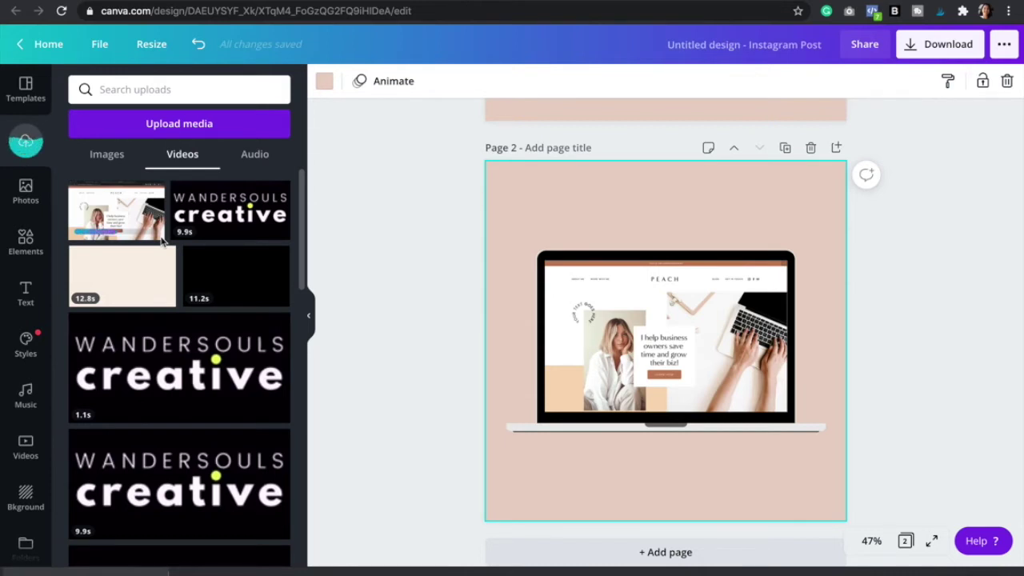
pyautogui.moveTo(162, 241); pyautogui.dragTo(522, 290)
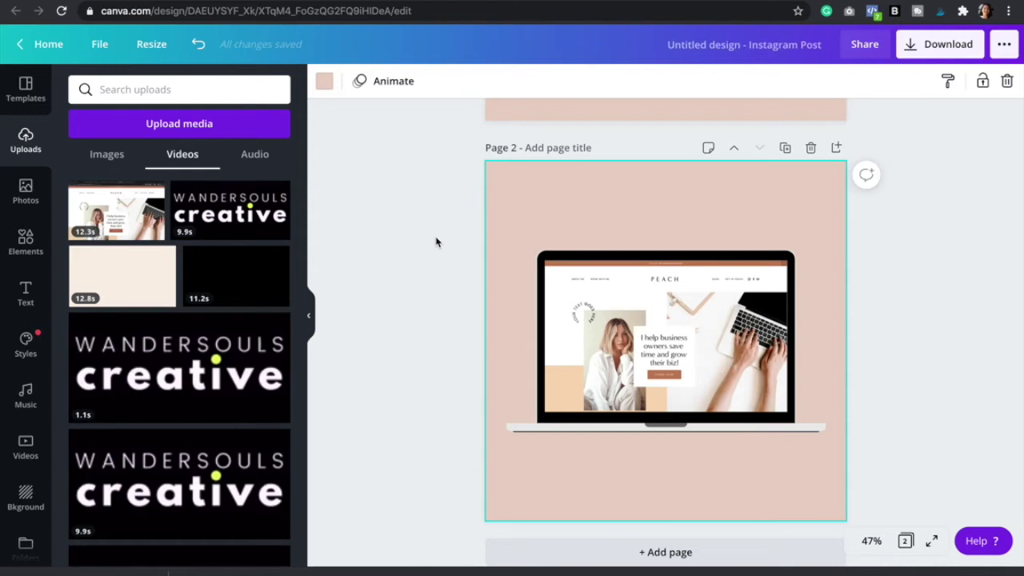
pyautogui.moveTo(141, 222); pyautogui.dragTo(494, 304)
pyautogui.moveTo(592, 304); pyautogui.dragTo(592, 305)
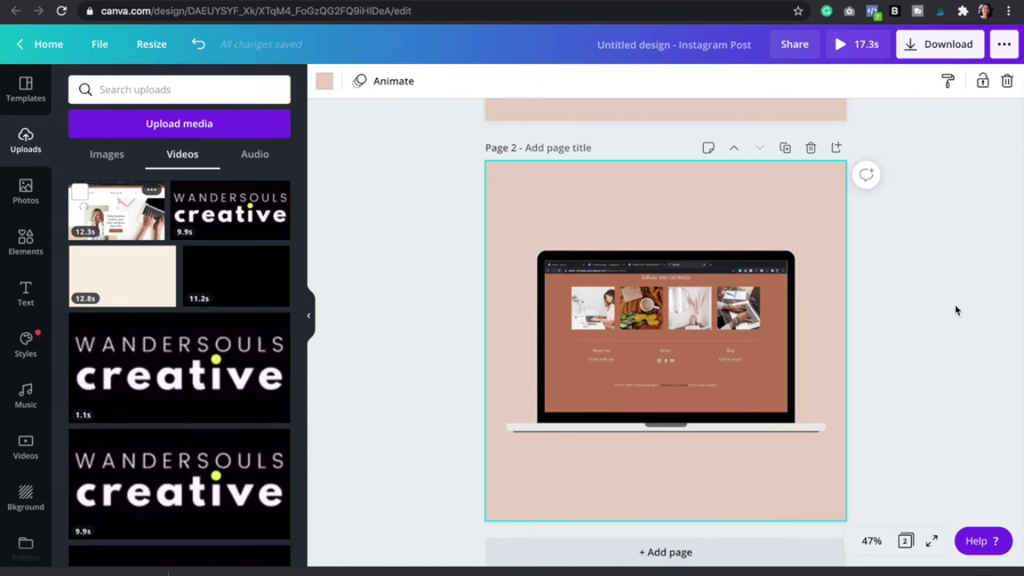
# Step: Add the Your Gain track to the design, starting its excerpt around 1:28 into the song
pyautogui.click(560, 312)
pyautogui.click(401, 316)
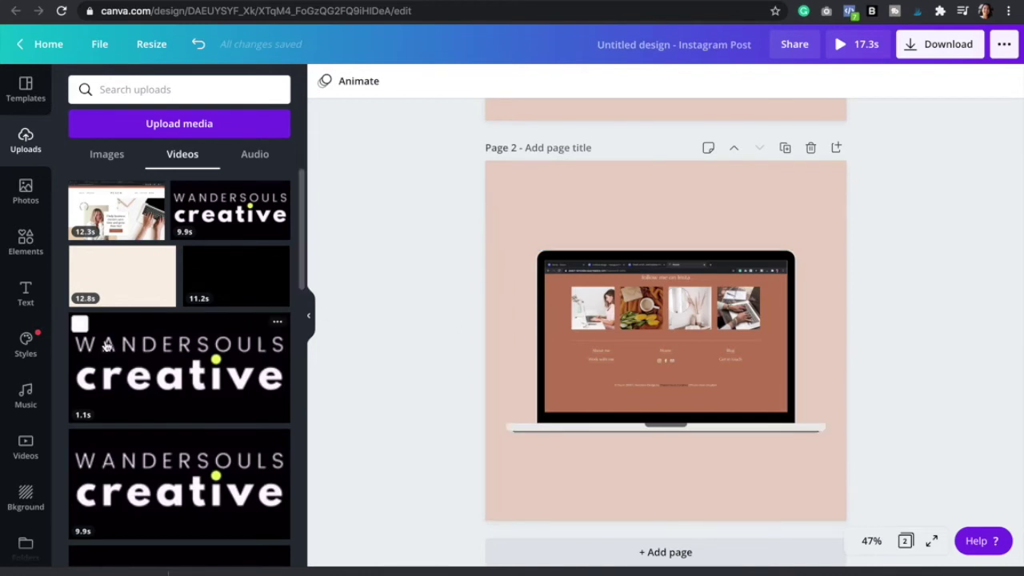
pyautogui.click(27, 405)
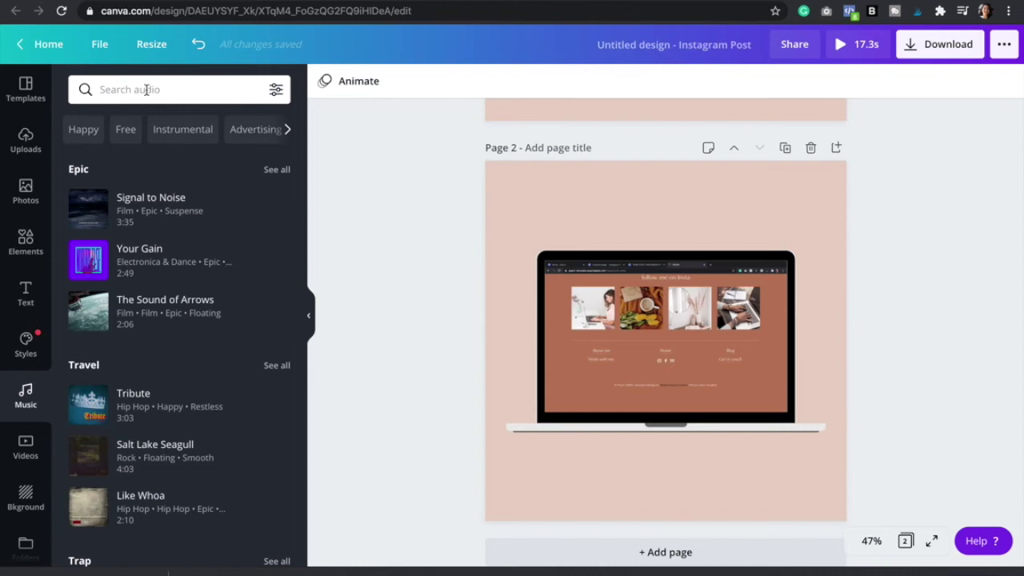
pyautogui.moveTo(138, 260); pyautogui.dragTo(666, 296)
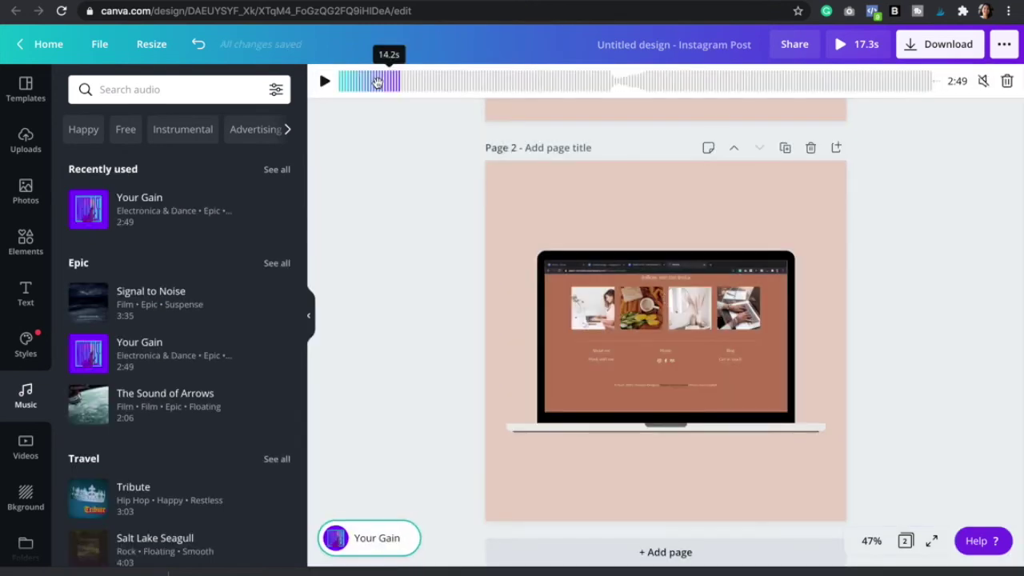
pyautogui.click(654, 80)
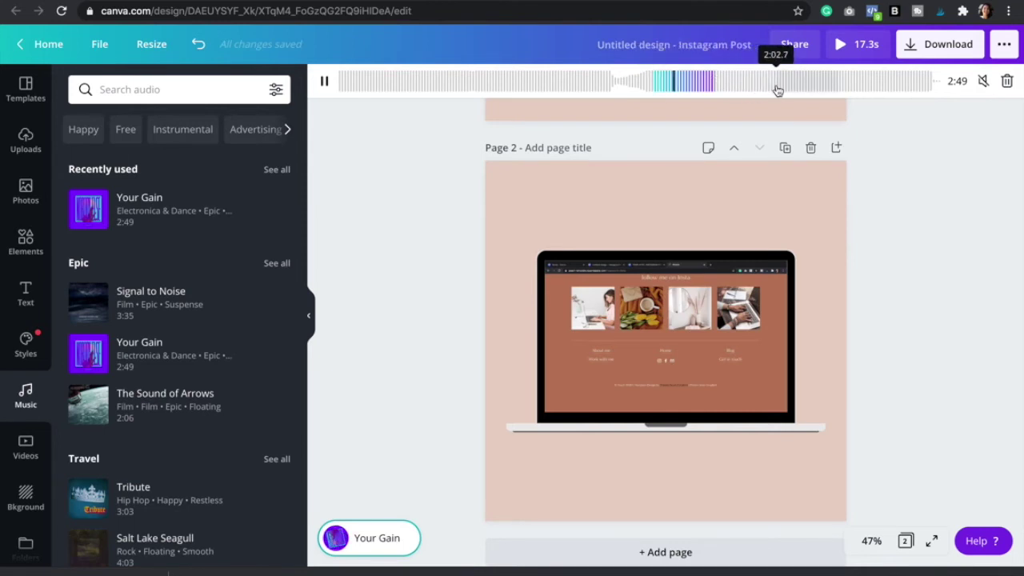
pyautogui.click(943, 185)
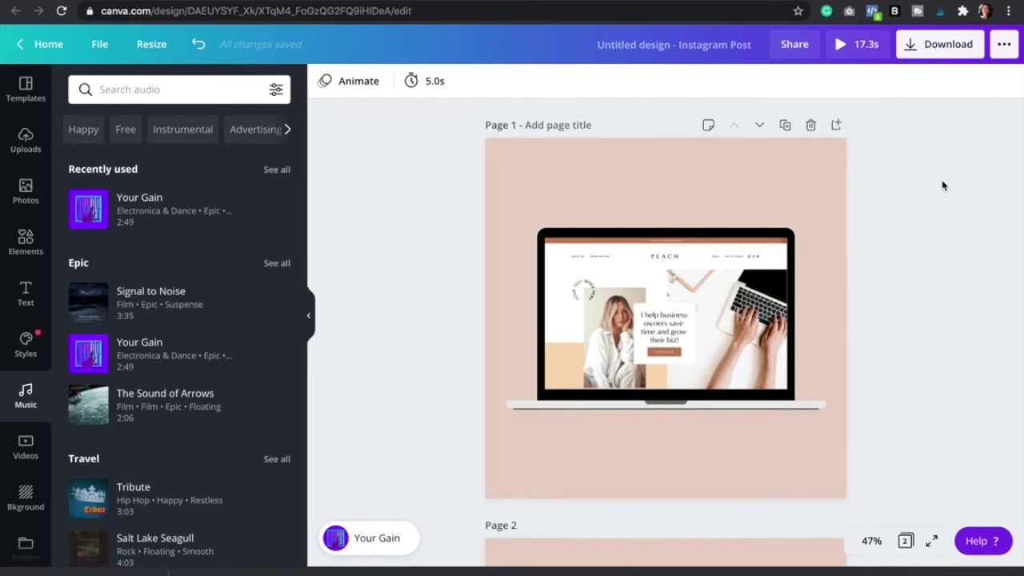
# Step: Rename the design to 'Website Mockups'
pyautogui.click(745, 43)
pyautogui.write('Website Mocku')
pyautogui.press('BackSpace')
pyautogui.write('ups')
pyautogui.press('Return')
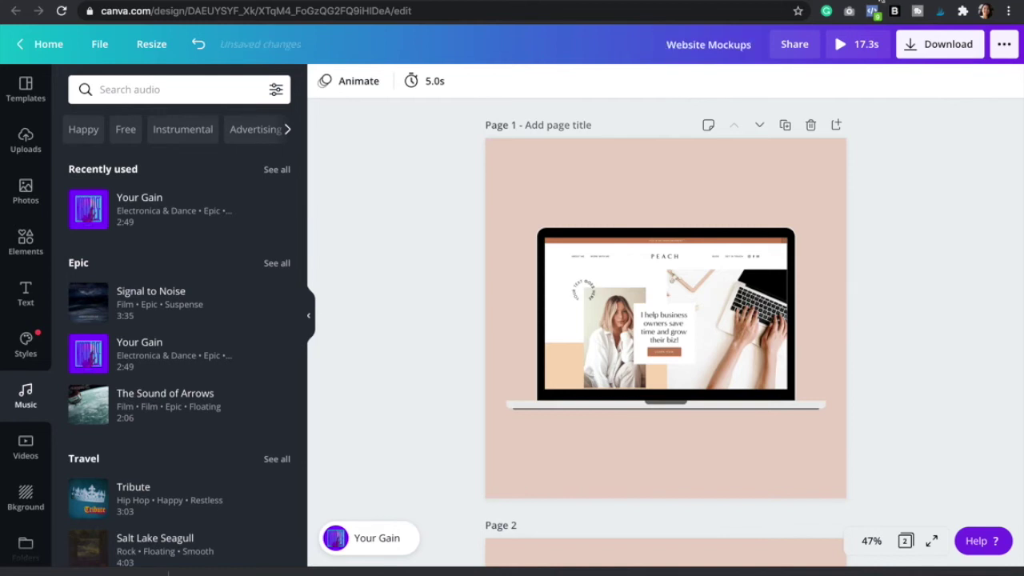
# Step: Download only page 1 as a PNG image
pyautogui.click(912, 46)
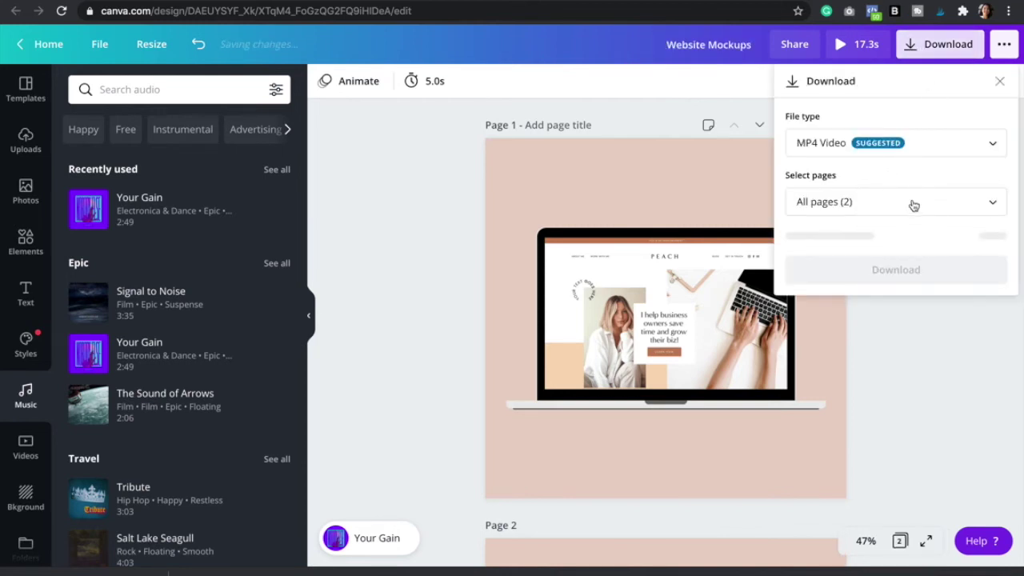
pyautogui.click(915, 205)
pyautogui.click(876, 287)
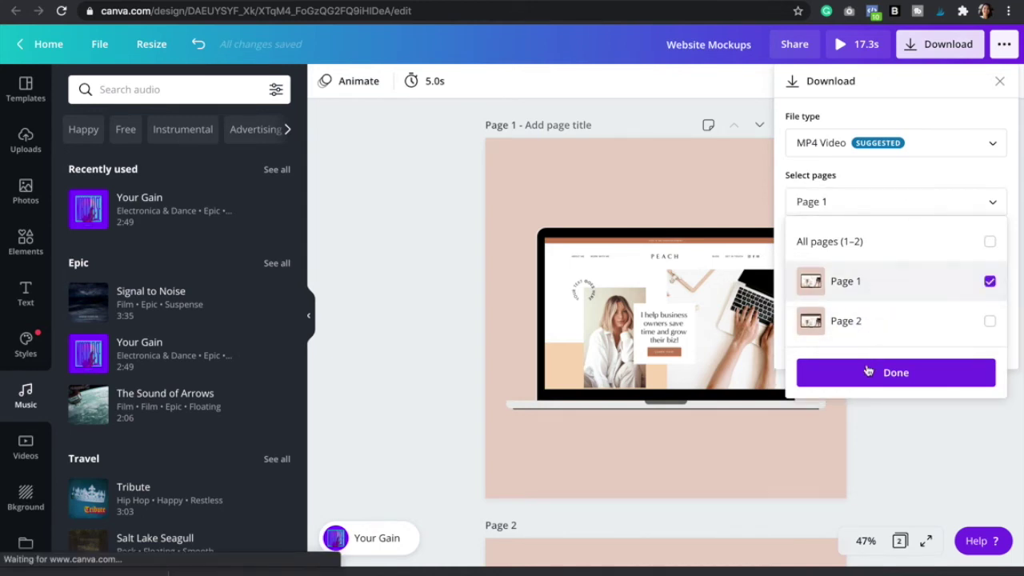
pyautogui.click(870, 370)
pyautogui.click(943, 145)
pyautogui.scroll(2, 948, 145)
pyautogui.click(875, 48)
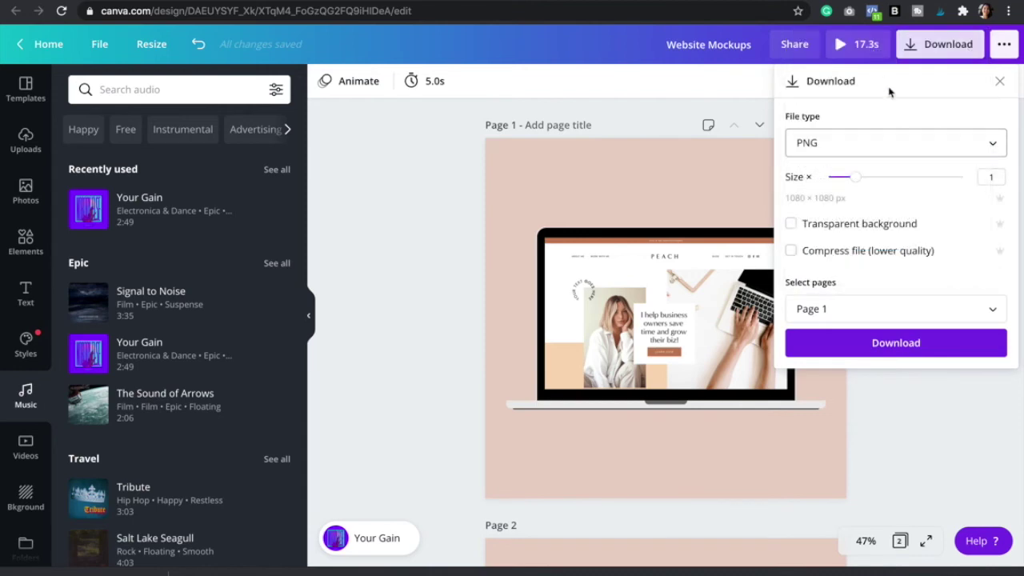
pyautogui.click(923, 344)
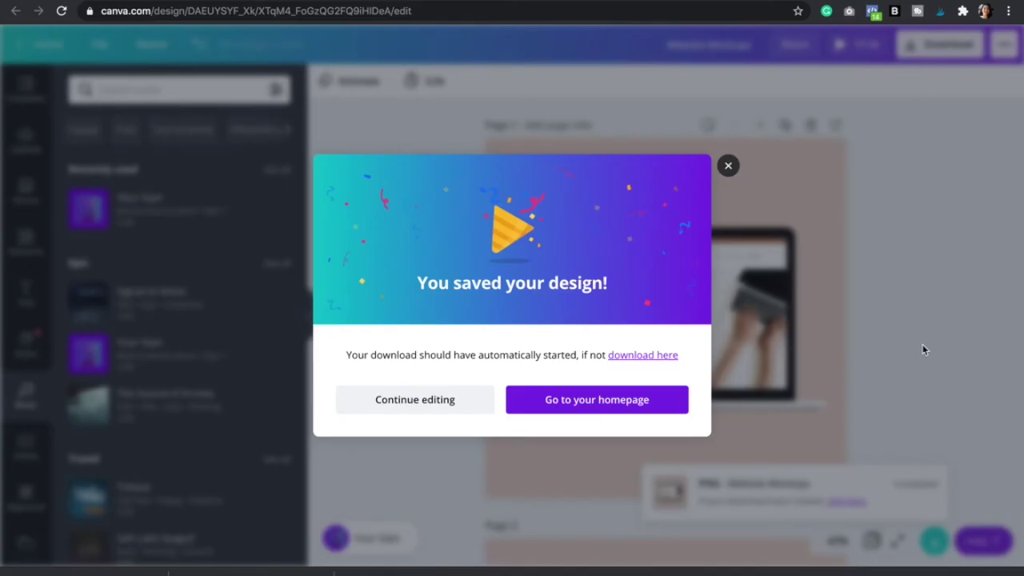
pyautogui.click(911, 333)
# Step: Download only page 2, the scrolling website page with music, as an MP4 video
pyautogui.scroll(-5, 910, 332)
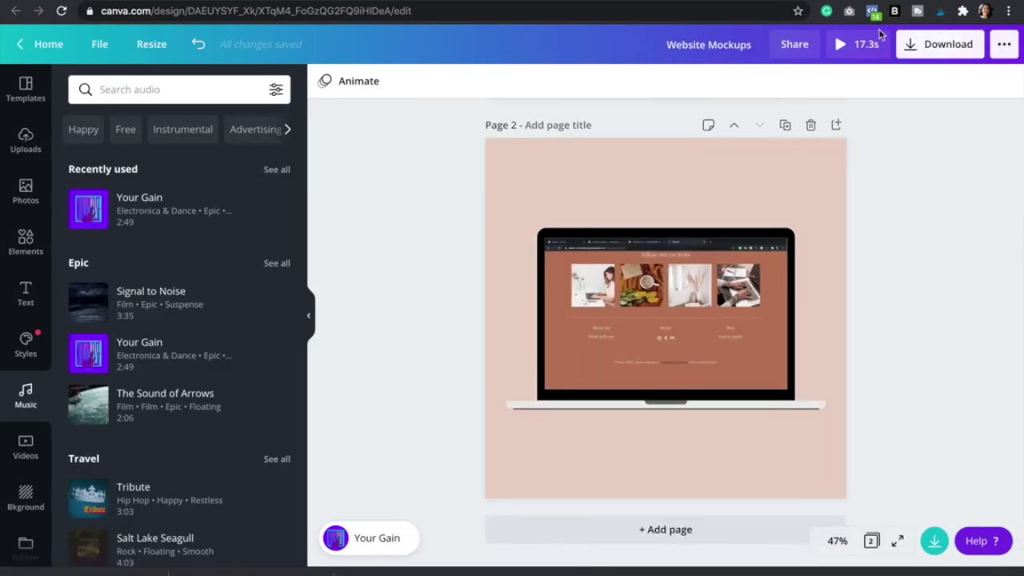
pyautogui.click(917, 48)
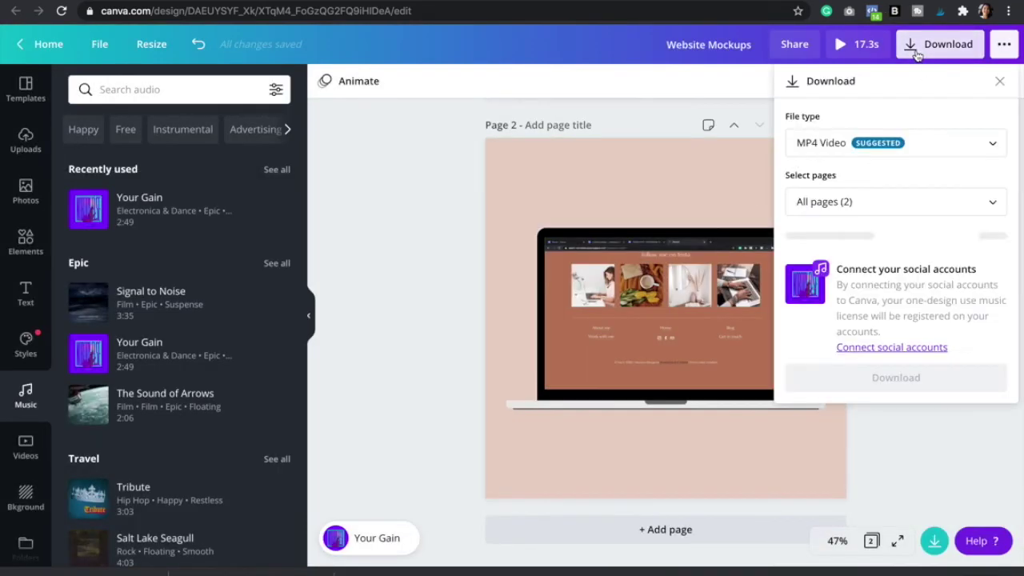
pyautogui.click(862, 201)
pyautogui.click(900, 331)
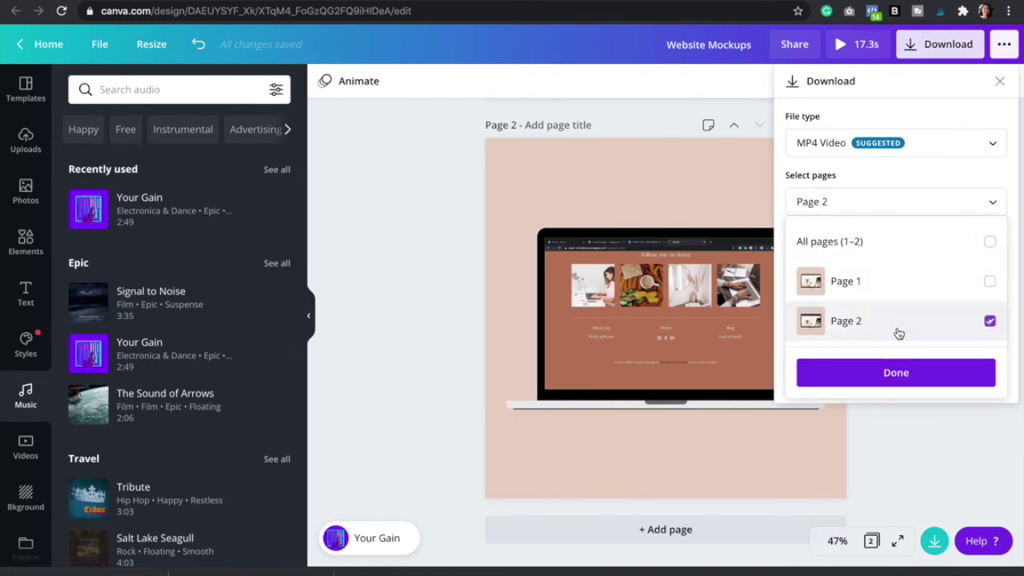
pyautogui.click(889, 373)
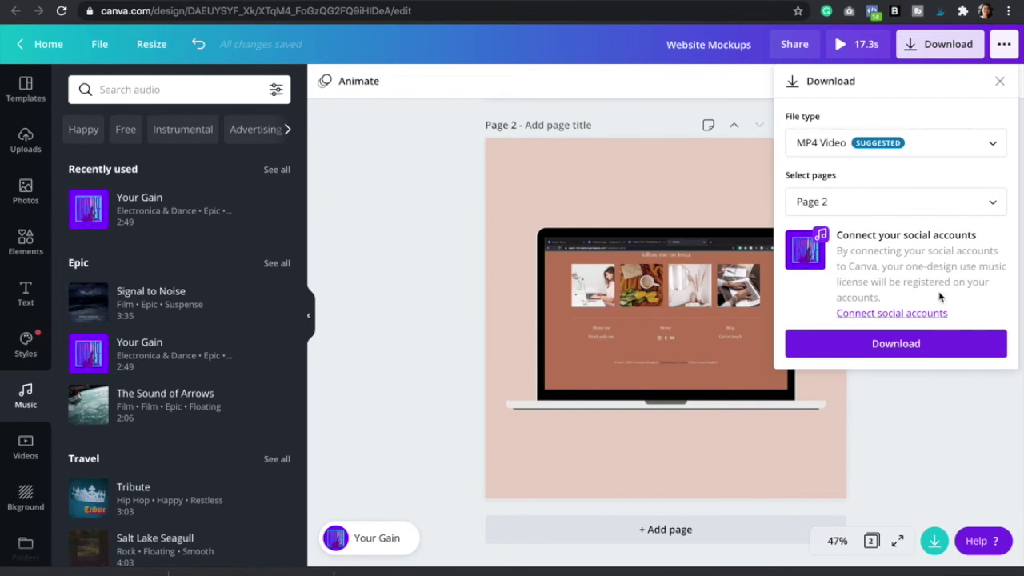
pyautogui.click(910, 349)
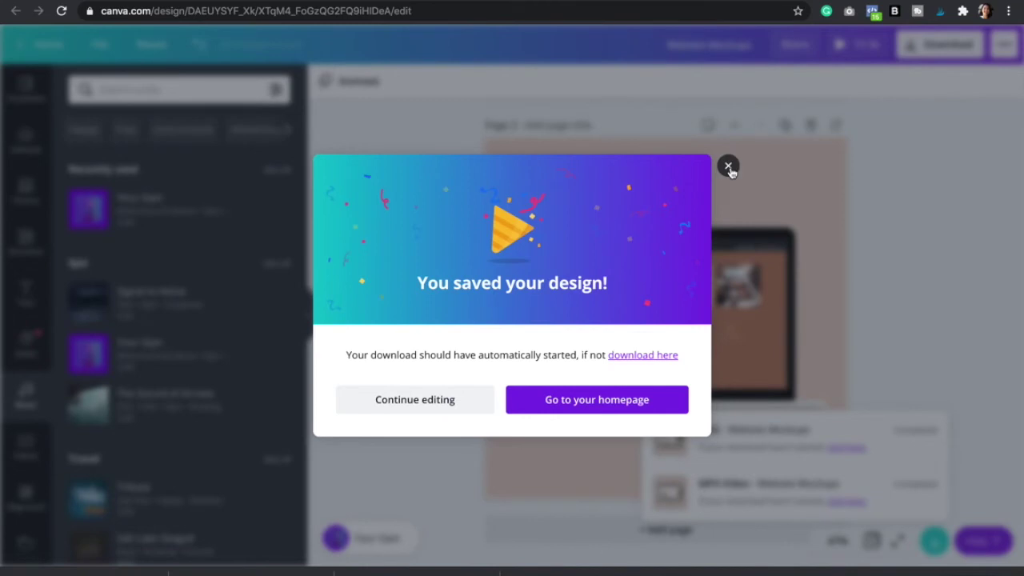
pyautogui.click(728, 167)
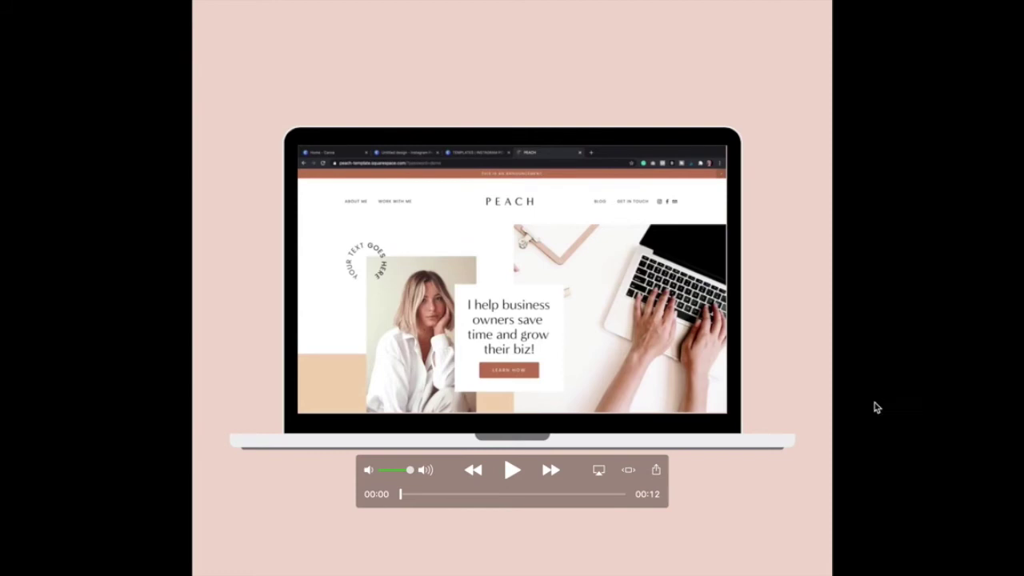
# Step: Play the exported mockup MP4 in QuickTime Player to watch the website scroll to its footer
pyautogui.click(512, 473)
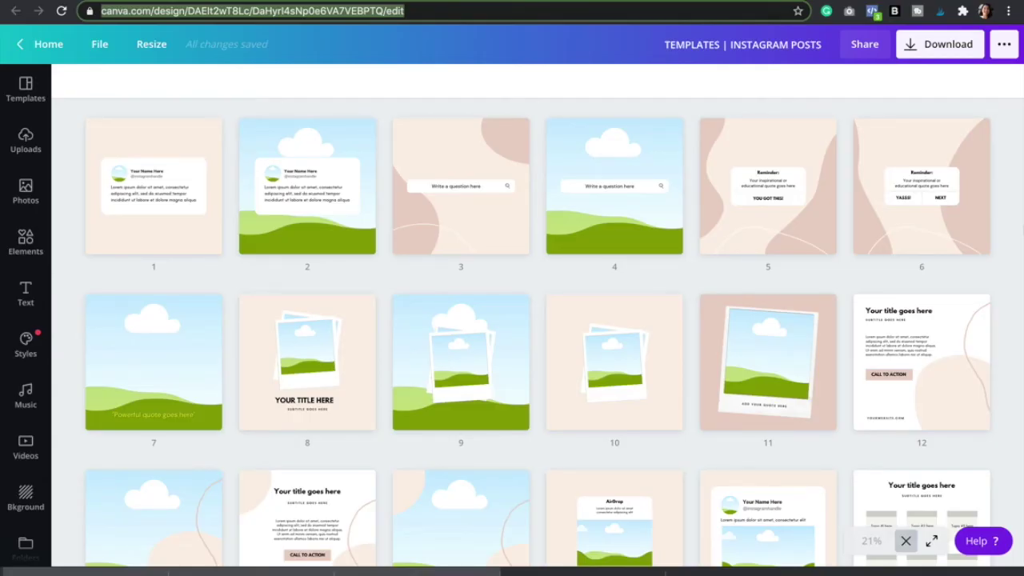
# Step: Scroll down through the 75 Instagram post templates, including laptop, phone and tablet mockups, then back up
pyautogui.scroll(-4, 1019, 256)
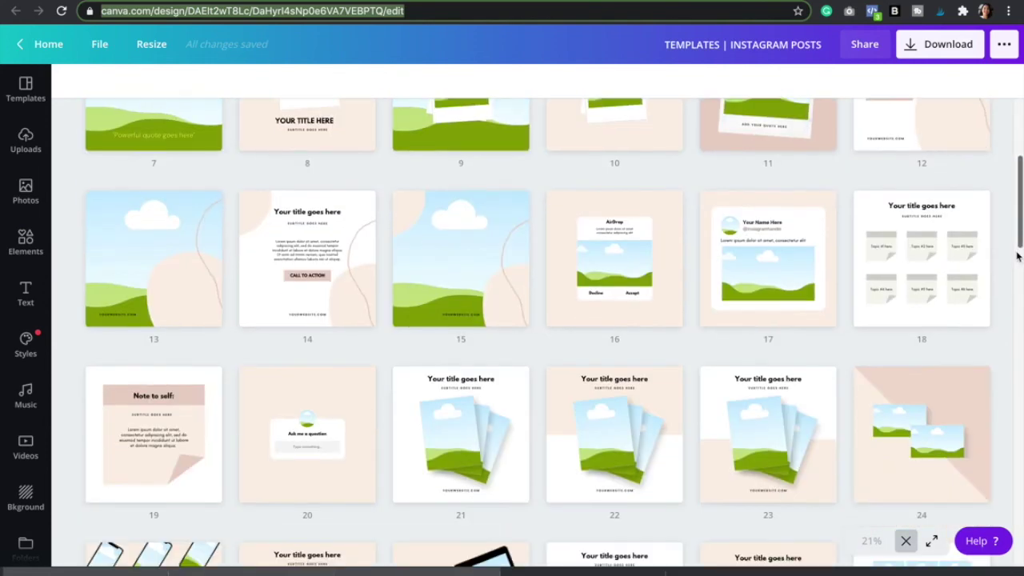
pyautogui.scroll(-5, 1019, 256)
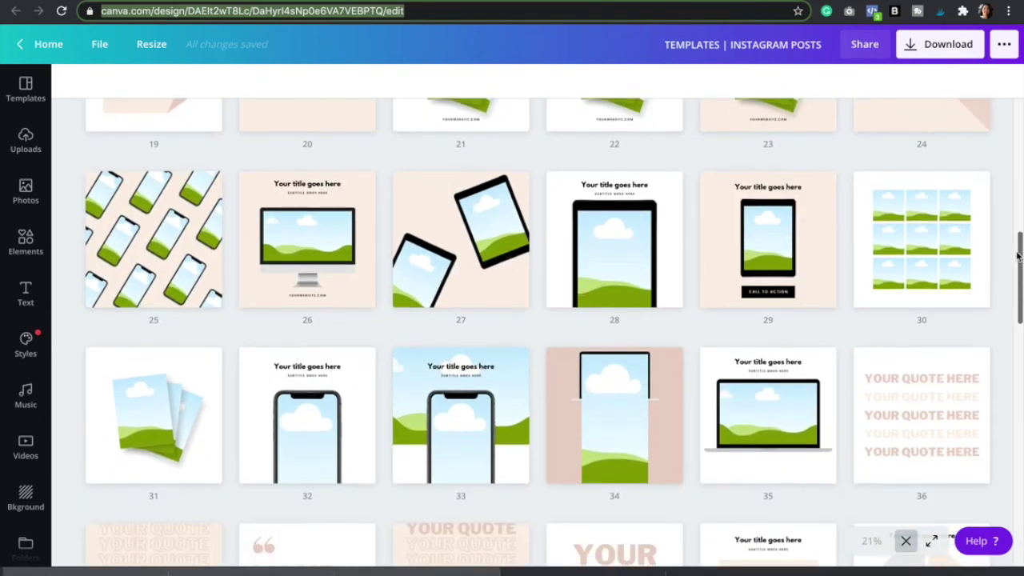
pyautogui.scroll(-15, 1019, 256)
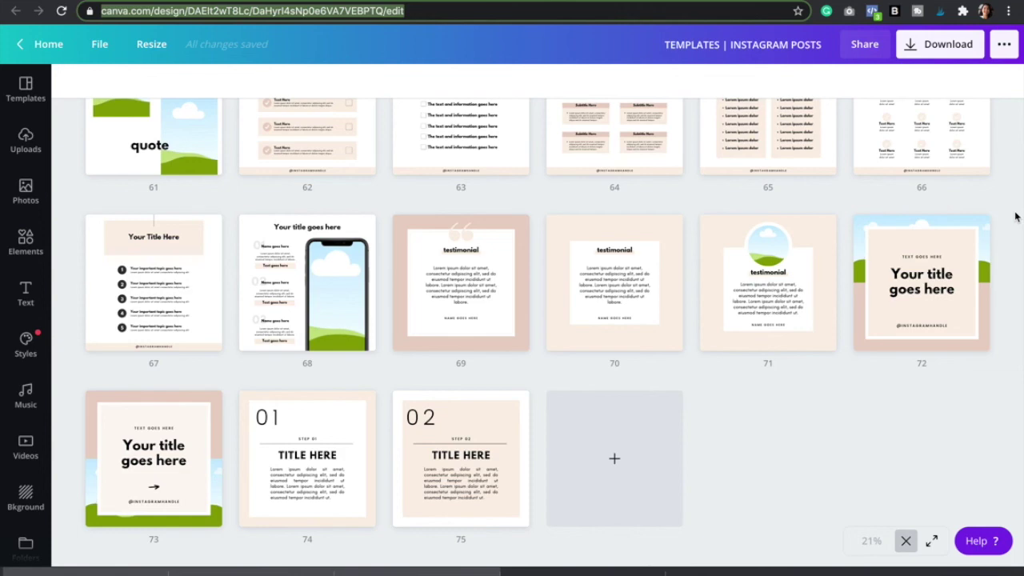
pyautogui.scroll(15, 1014, 216)
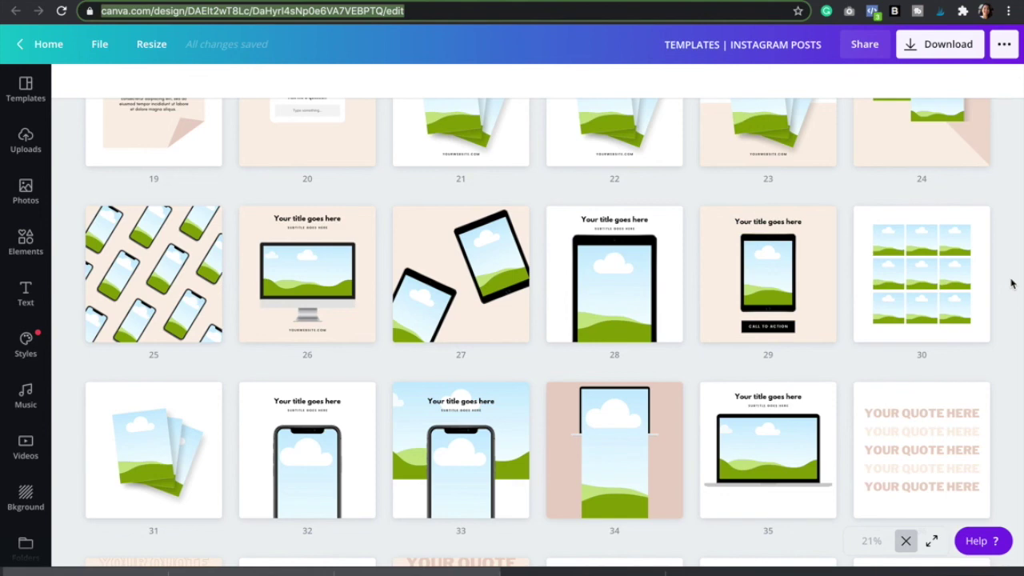
pyautogui.scroll(7, 1012, 284)
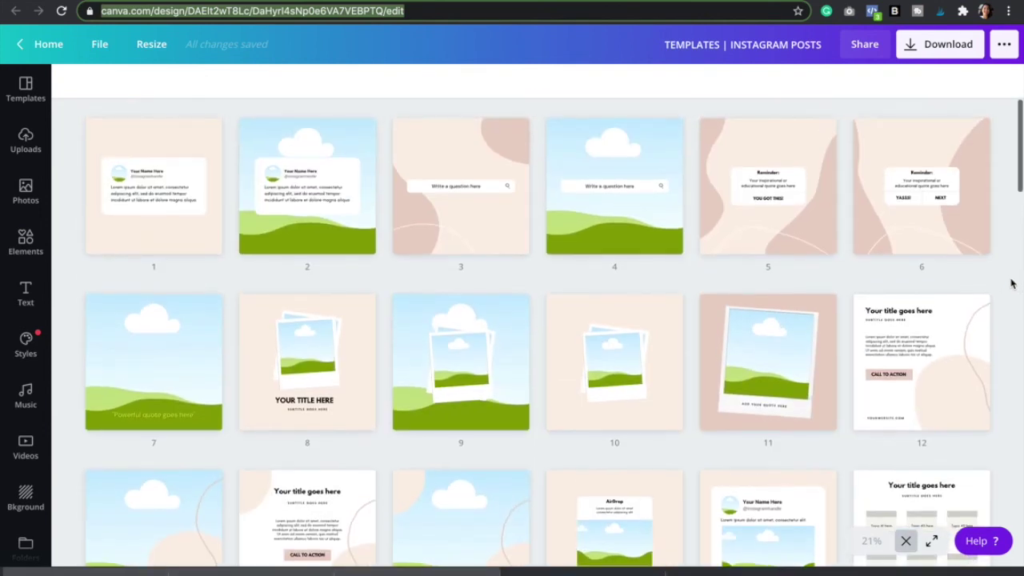